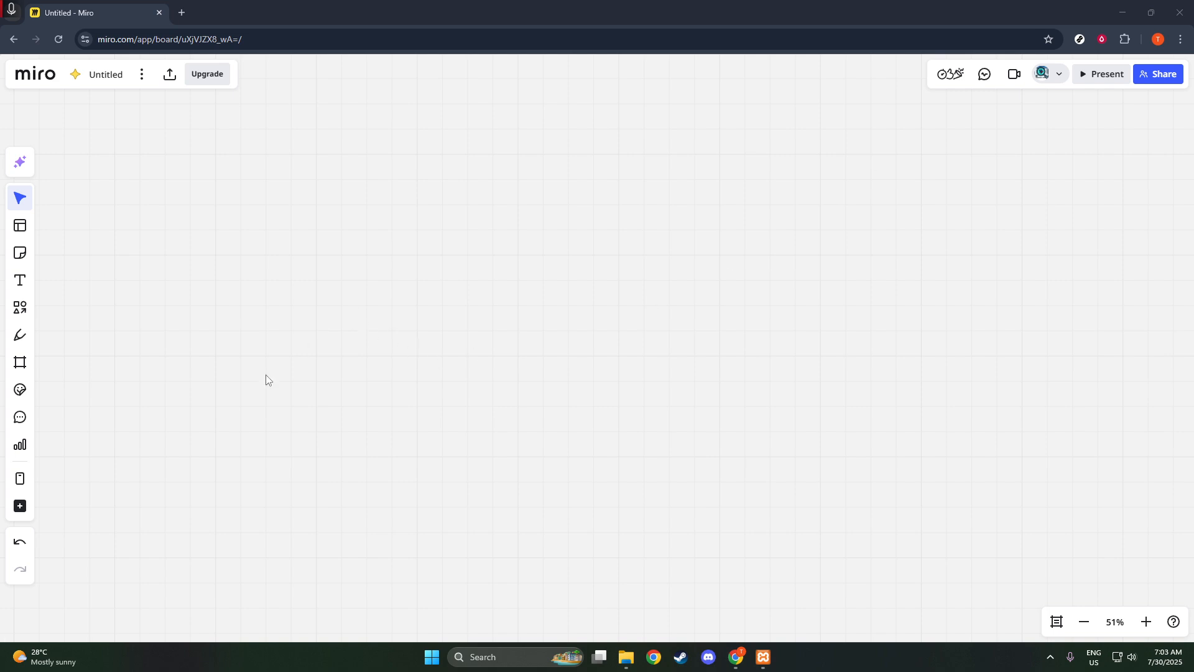
Step: Add an A4 frame to the middle of the empty board
{"action": "left_click", "coordinate": [21, 364]}
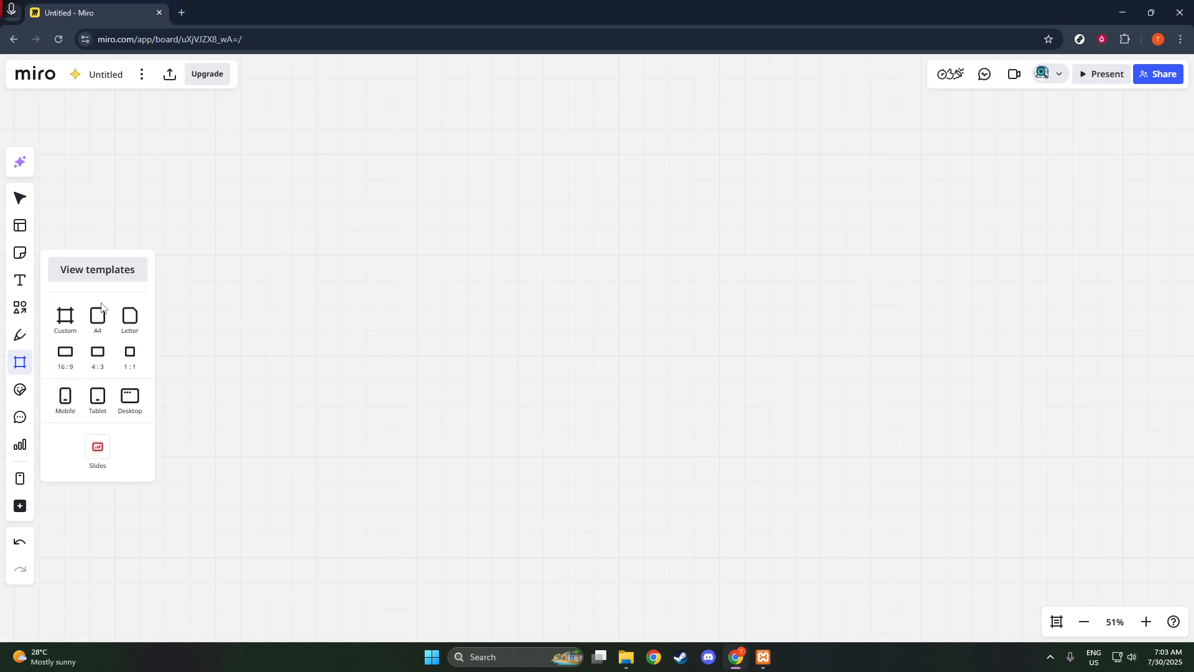
{"action": "left_click", "coordinate": [98, 323]}
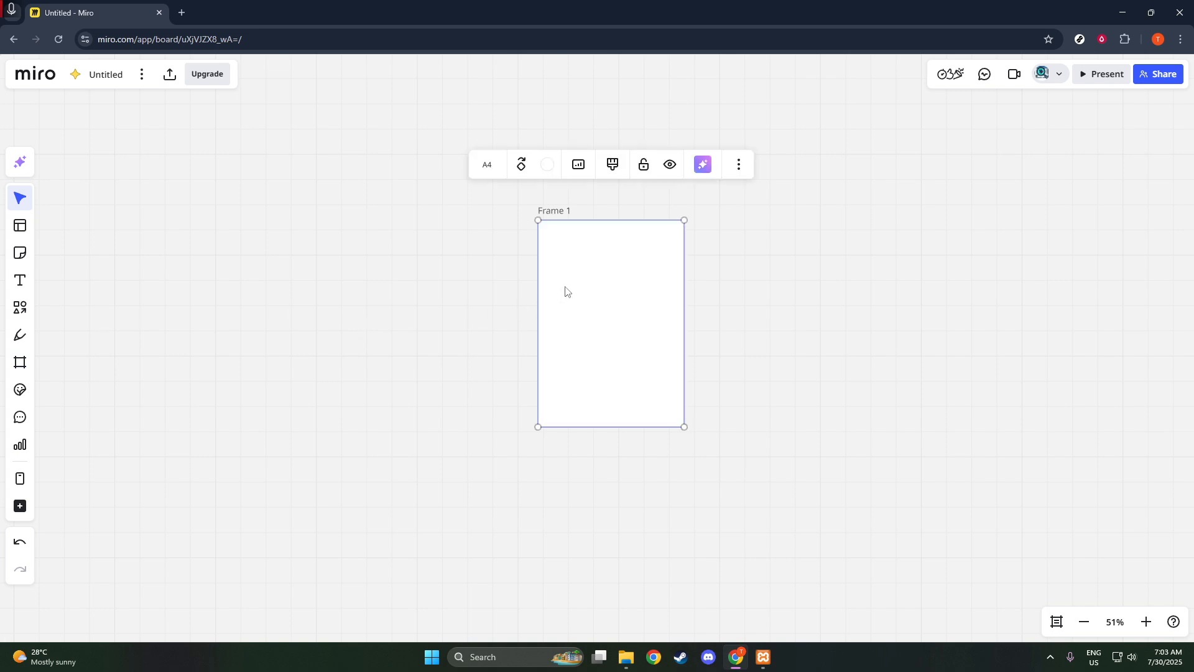
{"action": "left_click", "coordinate": [834, 309]}
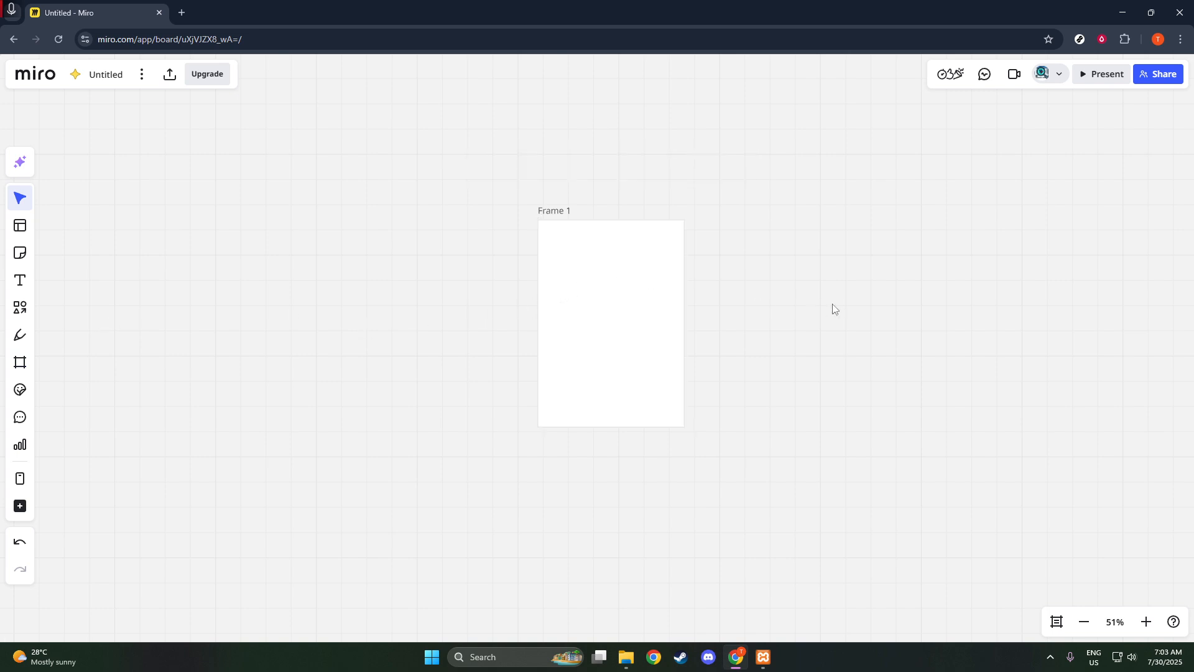
{"action": "key", "text": "f"}
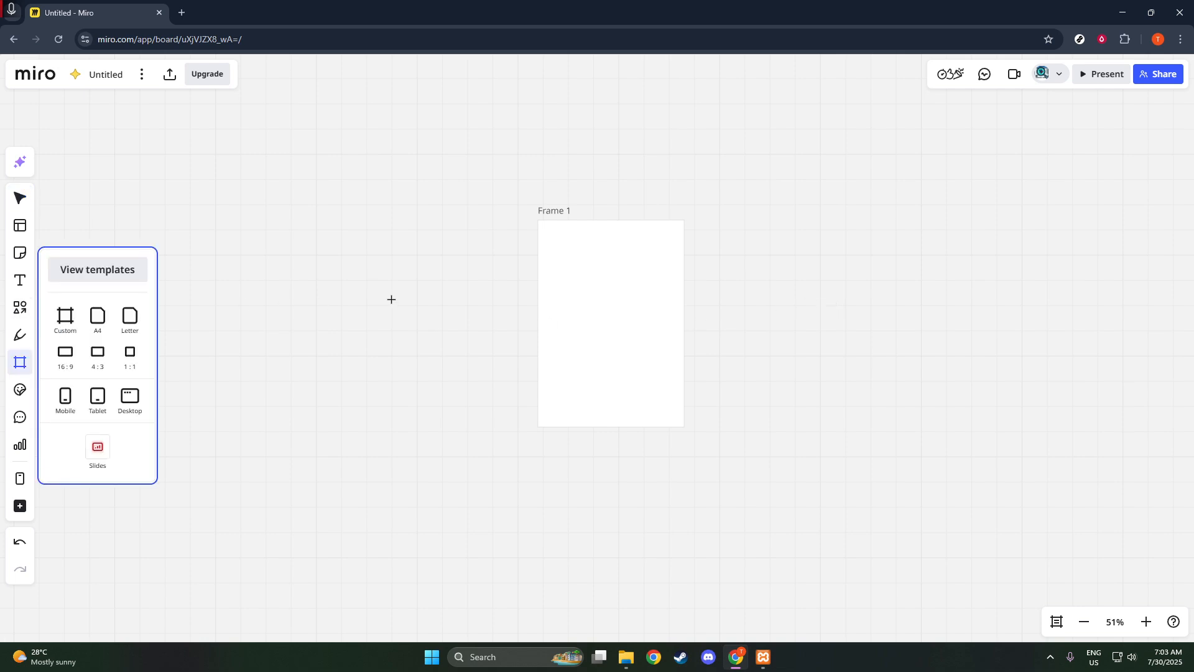
{"action": "left_click", "coordinate": [359, 349]}
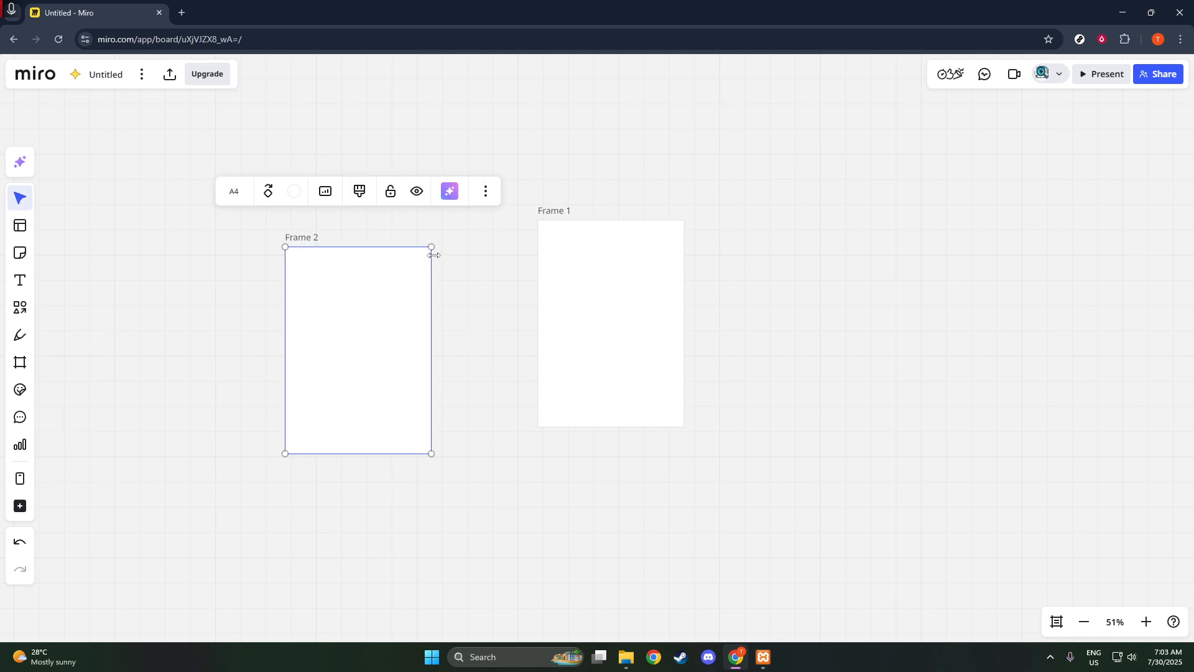
{"action": "key", "text": "Delete"}
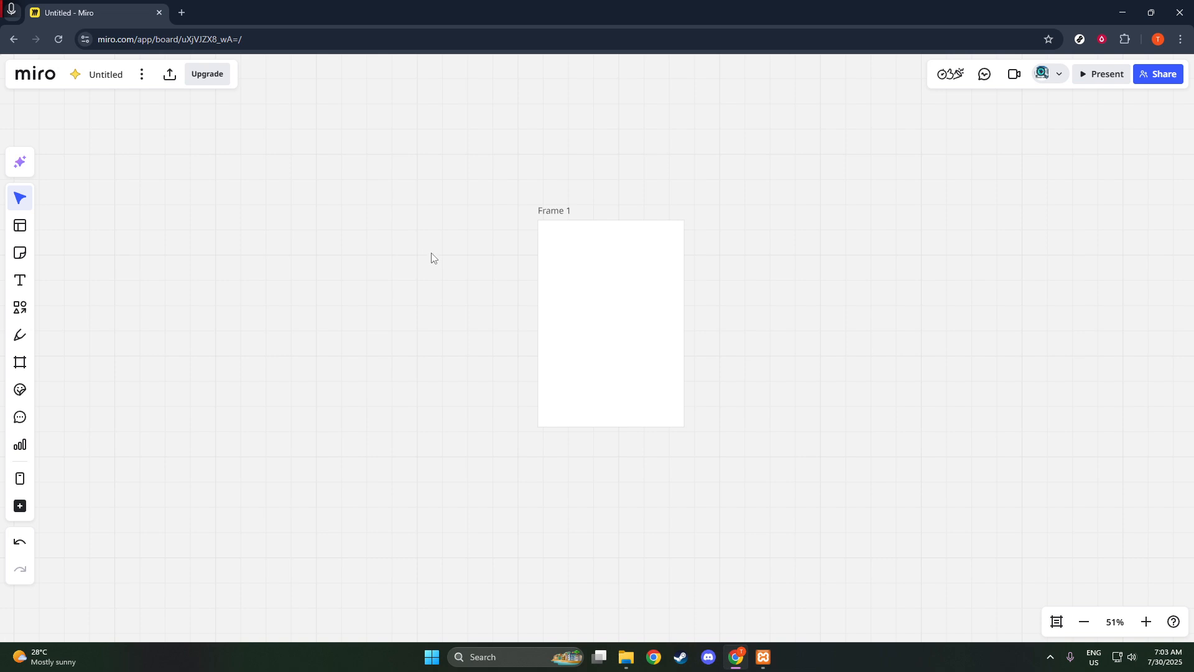
Step: Draw a larger custom-ratio portrait frame to the left of the A4 frame
{"action": "key", "text": "f"}
{"action": "left_click_drag", "start_coordinate": [311, 253], "coordinate": [524, 561]}
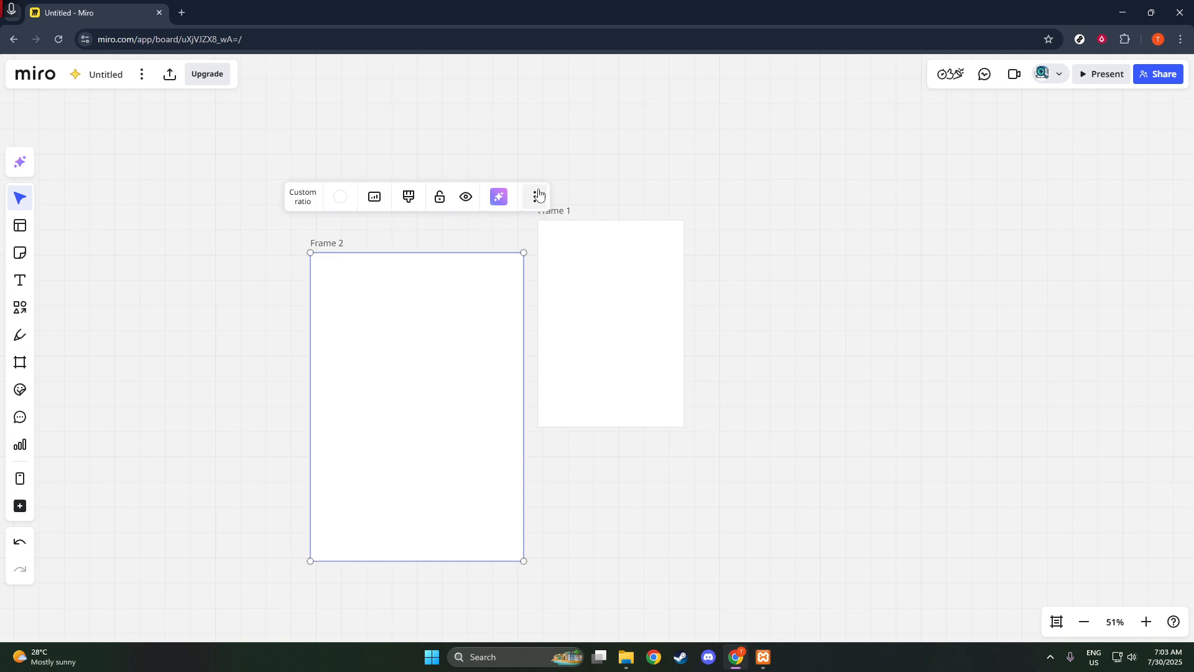
{"action": "left_click", "coordinate": [539, 196]}
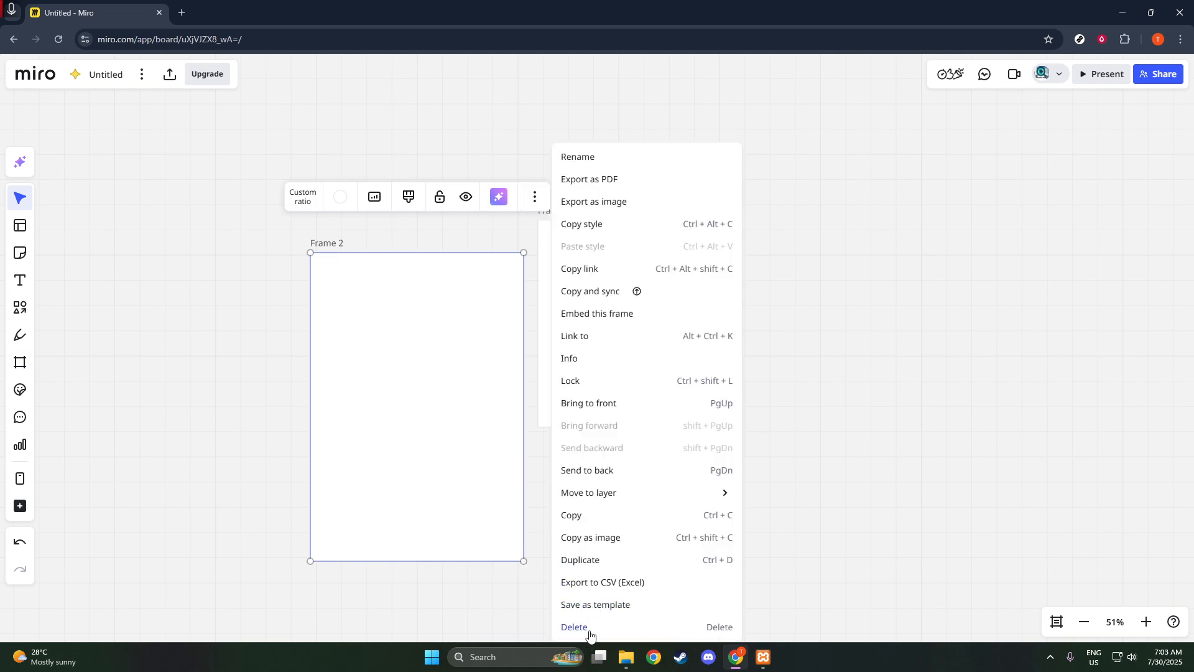
{"action": "left_click", "coordinate": [892, 538]}
{"action": "left_click", "coordinate": [892, 539]}
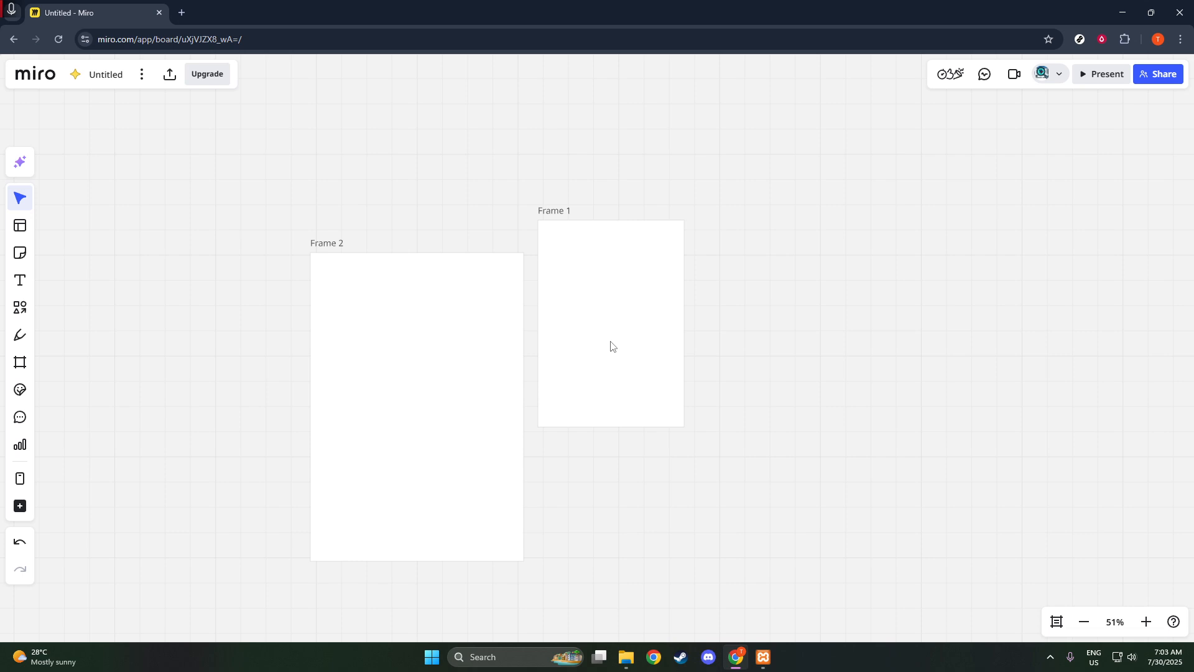
Step: Move the larger custom frame up and to the left, leaving a wider gap to the A4 frame
{"action": "left_click_drag", "start_coordinate": [483, 353], "coordinate": [377, 266]}
{"action": "left_click", "coordinate": [329, 283]}
{"action": "left_click_drag", "start_coordinate": [409, 372], "coordinate": [383, 306]}
{"action": "left_click", "coordinate": [87, 334]}
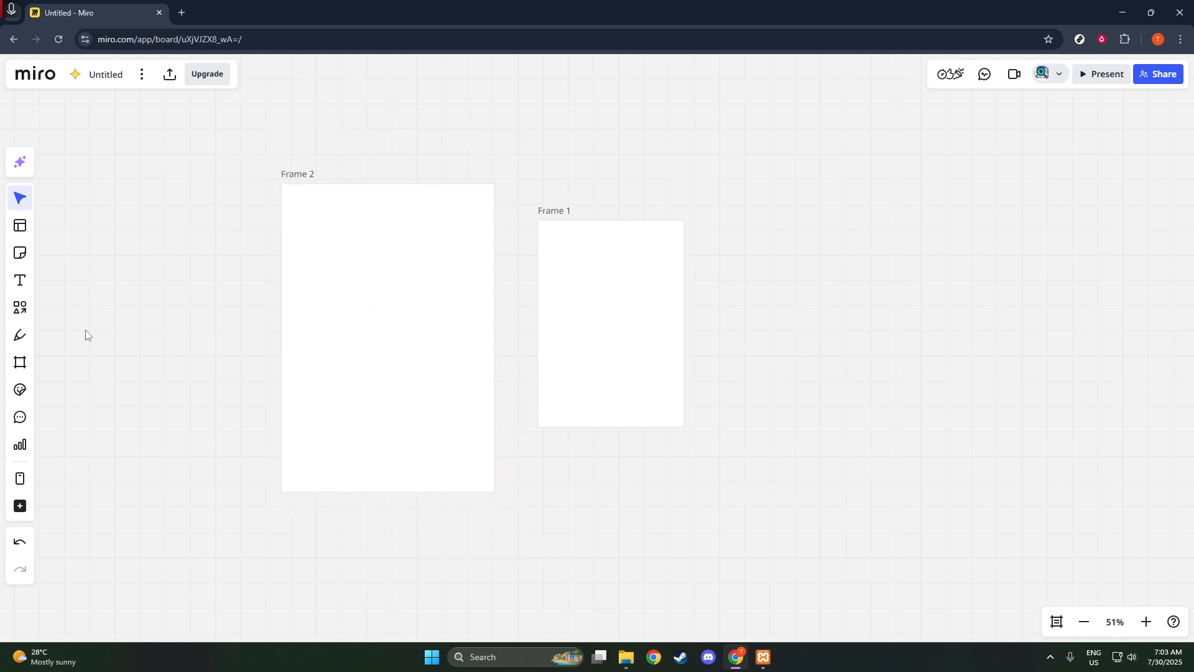
{"action": "left_click", "coordinate": [19, 280]}
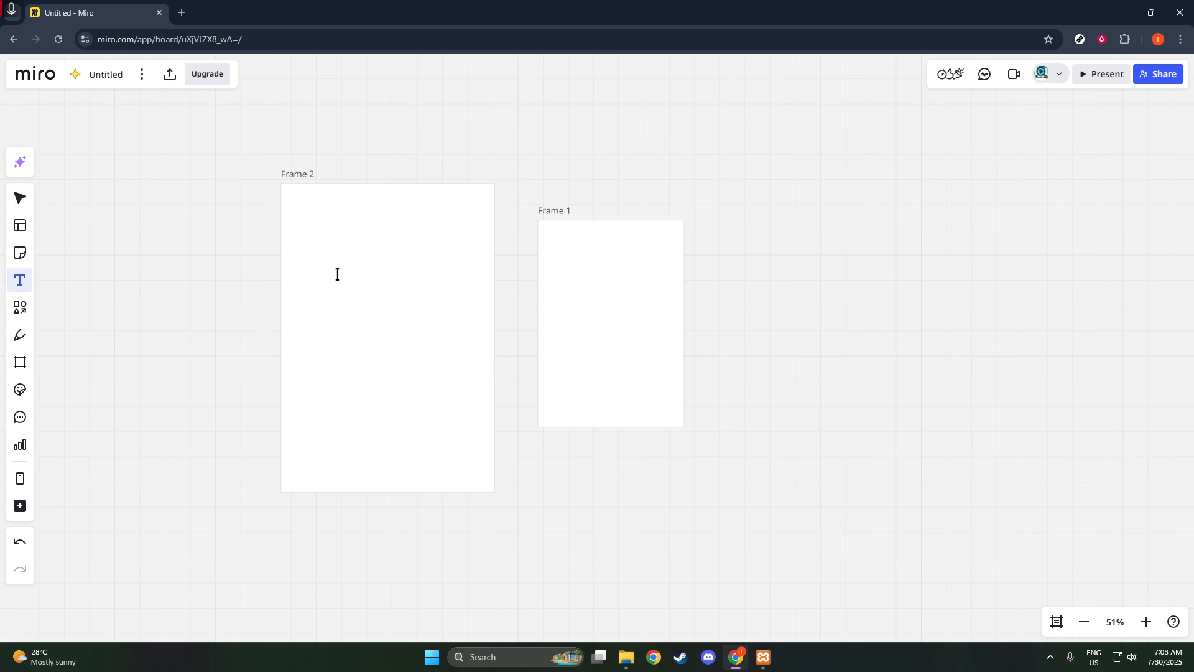
{"action": "left_click_drag", "start_coordinate": [337, 275], "coordinate": [424, 308]}
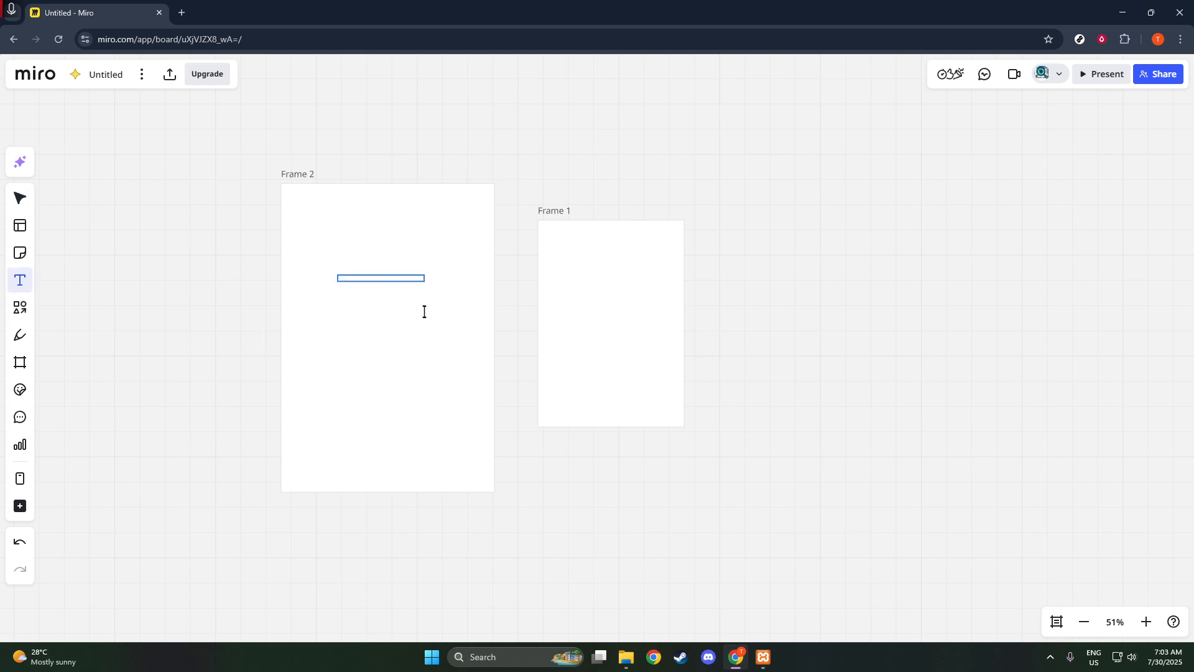
{"action": "left_click", "coordinate": [277, 352]}
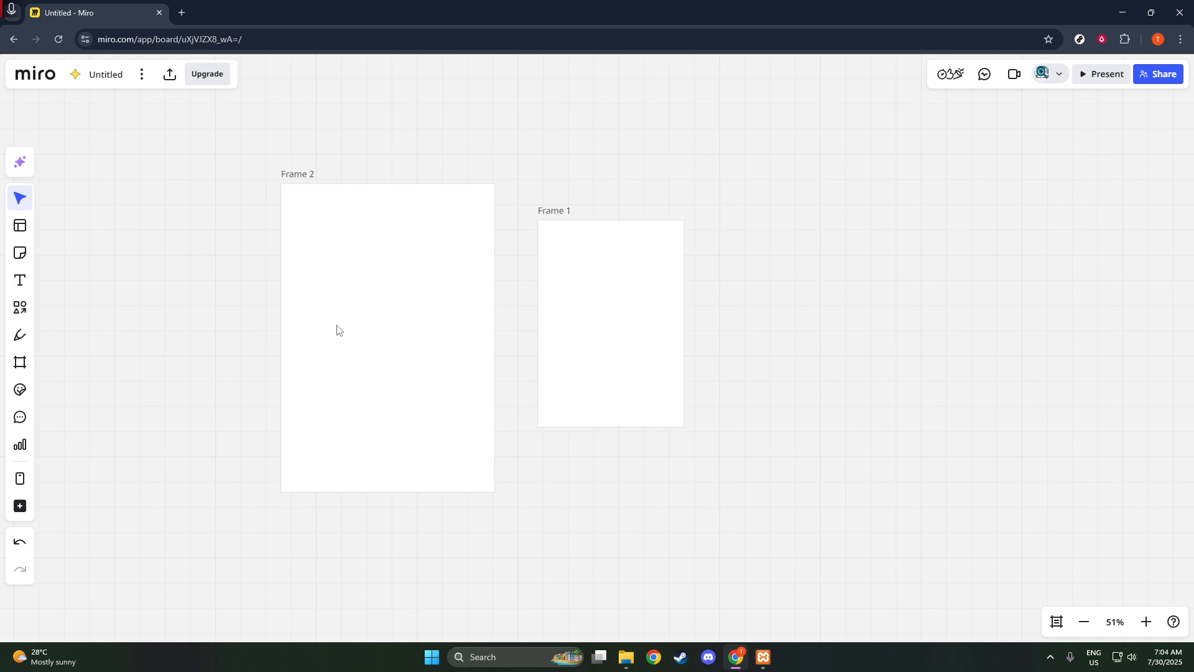
{"action": "left_click", "coordinate": [382, 267]}
{"action": "key", "text": "Escape"}
{"action": "left_click", "coordinate": [20, 226]}
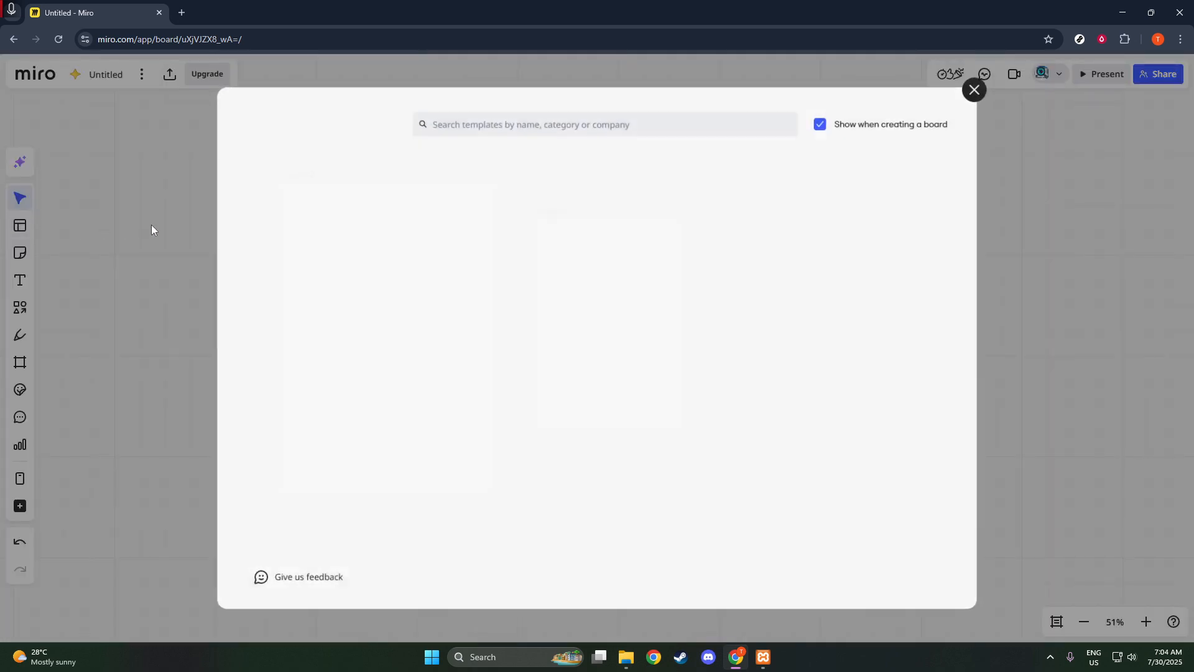
{"action": "left_click", "coordinate": [980, 85]}
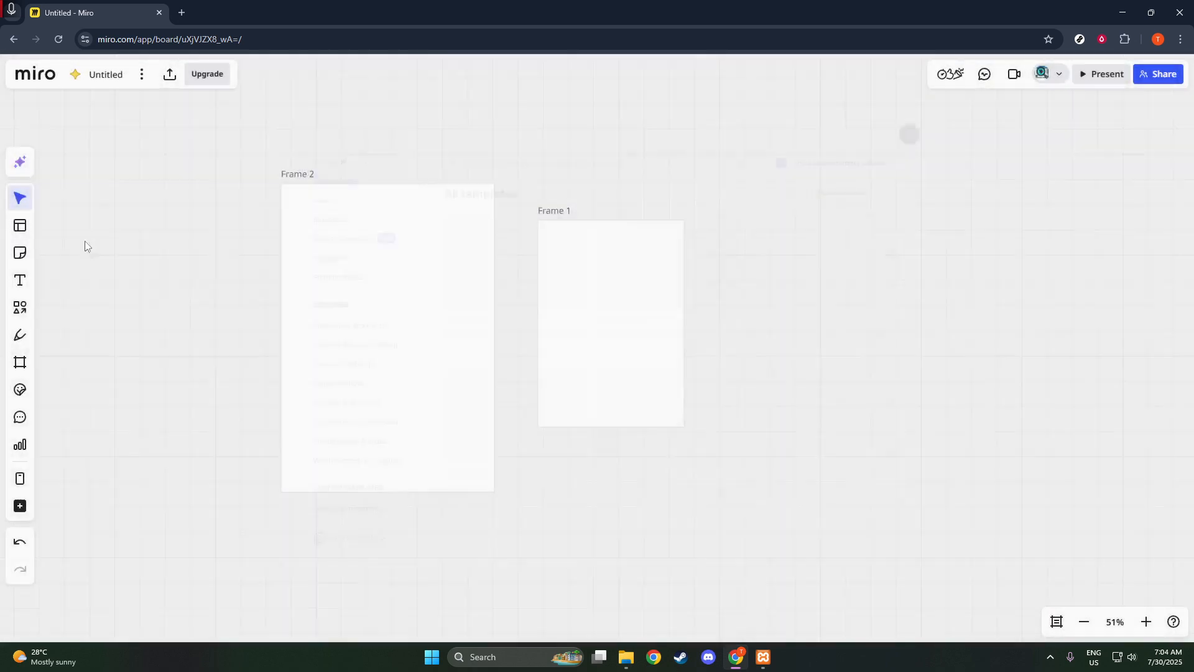
Step: Add a blank yellow sticky note to the left of the larger frame
{"action": "left_click", "coordinate": [26, 254]}
{"action": "left_click", "coordinate": [106, 204]}
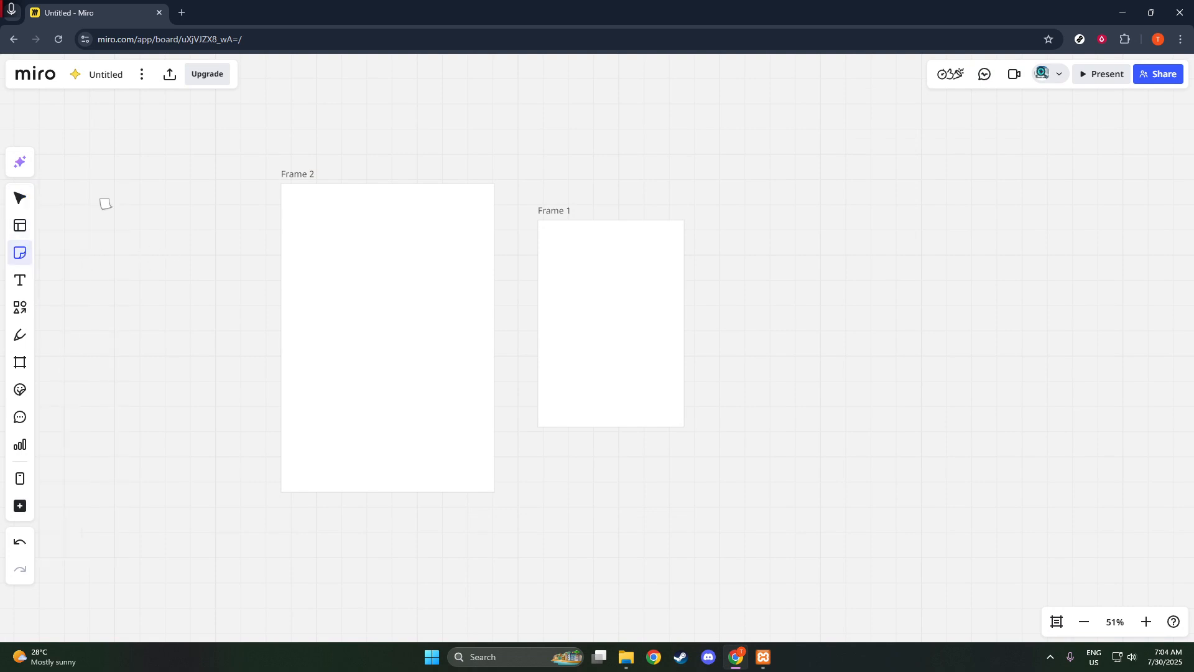
{"action": "left_click_drag", "start_coordinate": [127, 198], "coordinate": [196, 278]}
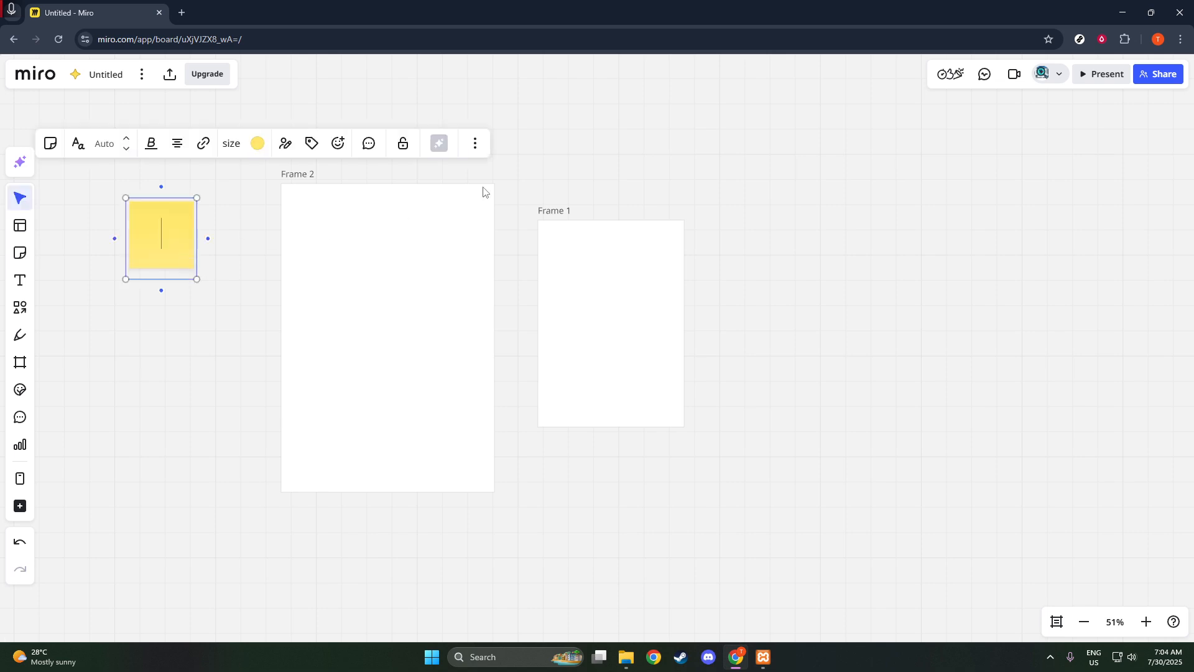
{"action": "left_click", "coordinate": [451, 240]}
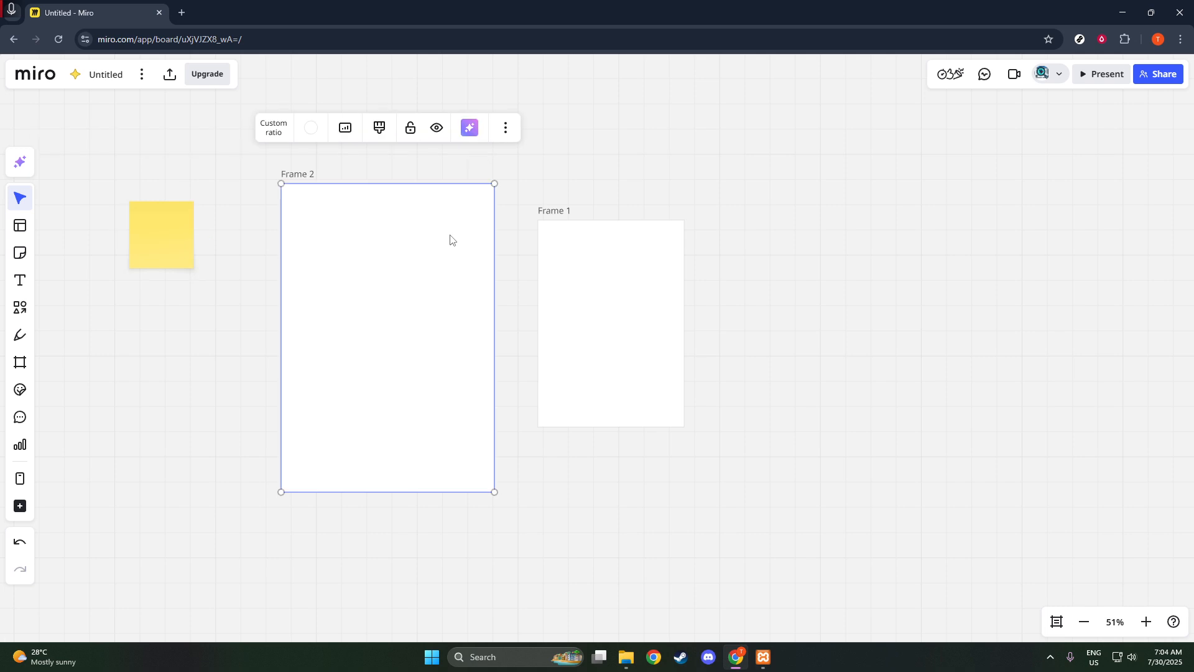
Step: Rename the larger frame as Test and the A4 frame as RT
{"action": "double_click", "coordinate": [307, 174]}
{"action": "type", "text": "Test"}
{"action": "left_click", "coordinate": [564, 213]}
{"action": "double_click", "coordinate": [564, 212]}
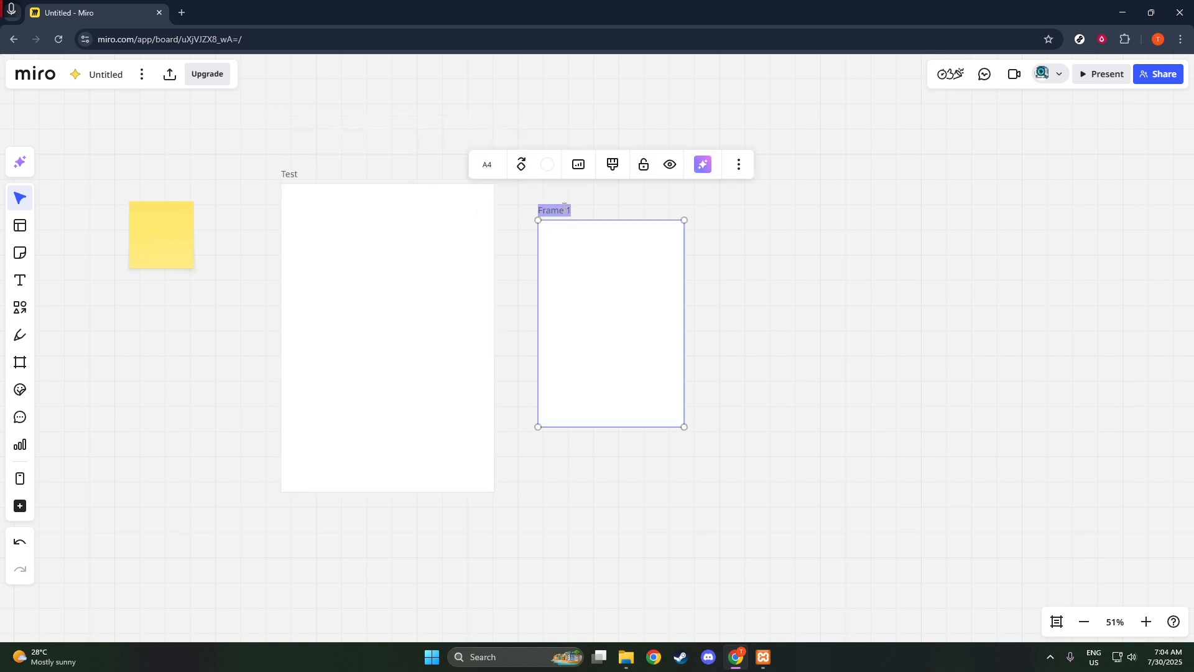
{"action": "type", "text": "RT"}
{"action": "left_click", "coordinate": [755, 234]}
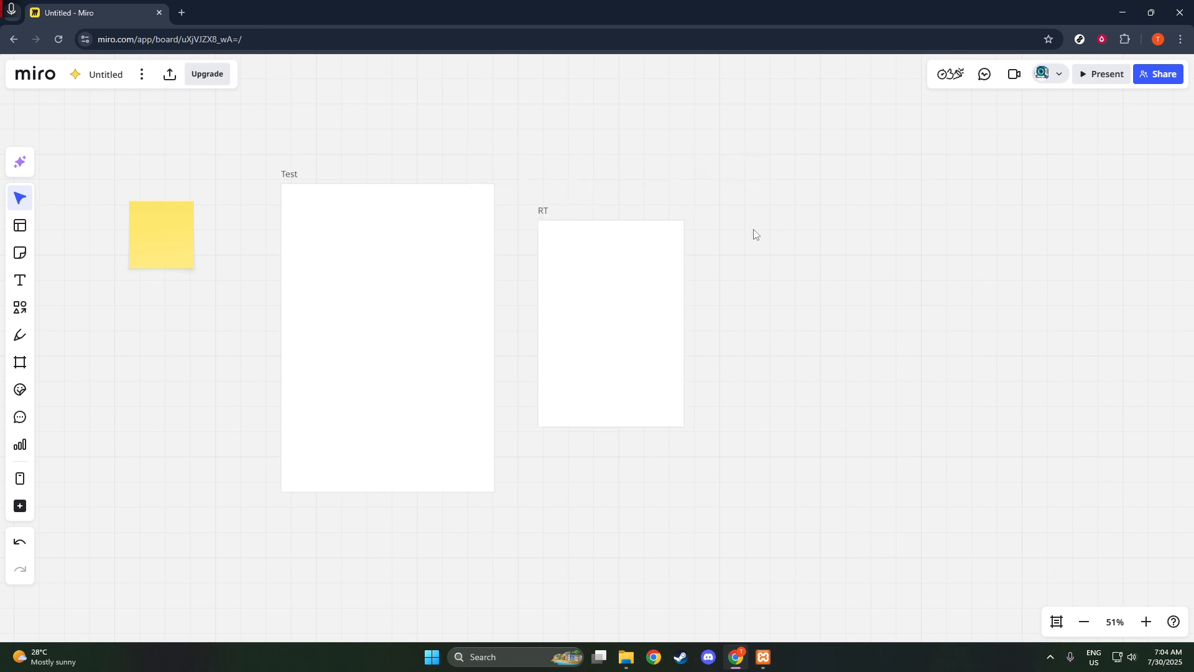
Step: Shorten the Test frame to a nearly square shape by lowering its upper edge
{"action": "left_click", "coordinate": [384, 302]}
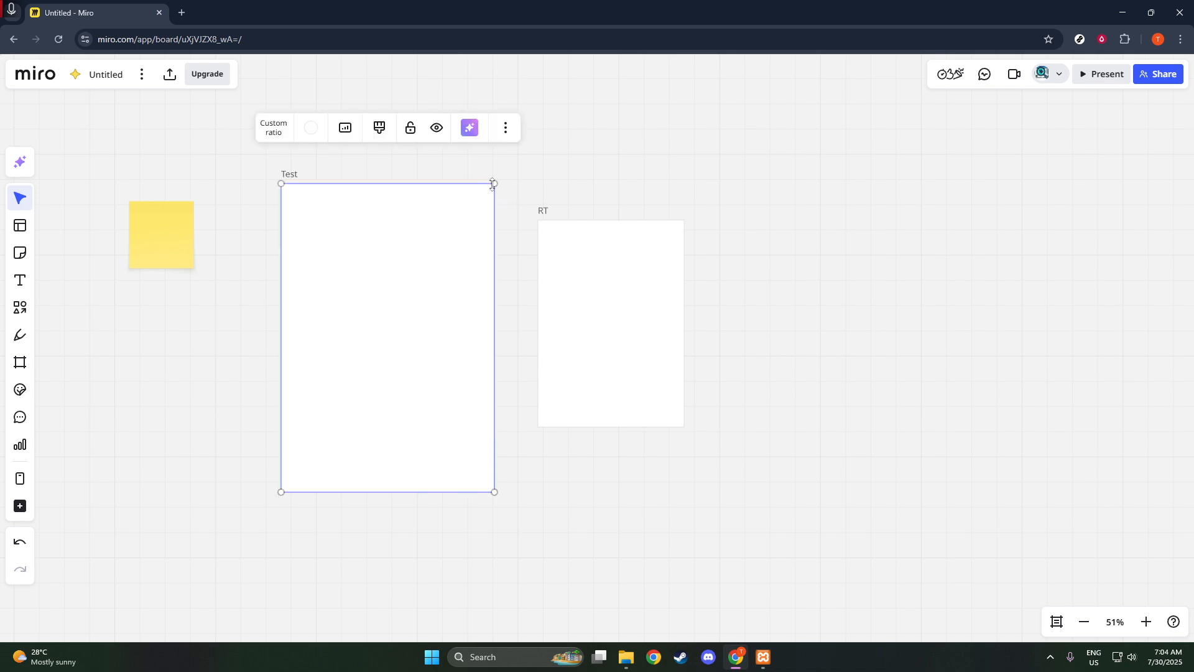
{"action": "left_click_drag", "start_coordinate": [491, 185], "coordinate": [462, 263]}
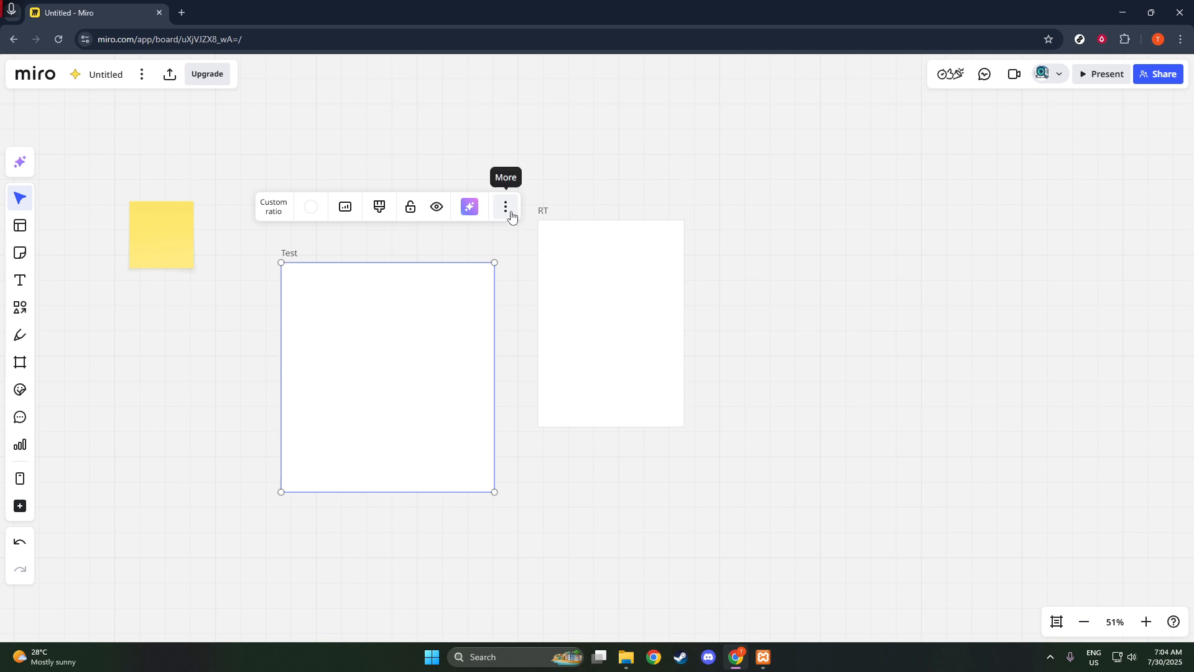
Step: Apply the cream, black, yellow, purple and green style to the Test frame and shuffle it to a dark background
{"action": "left_click", "coordinate": [382, 215]}
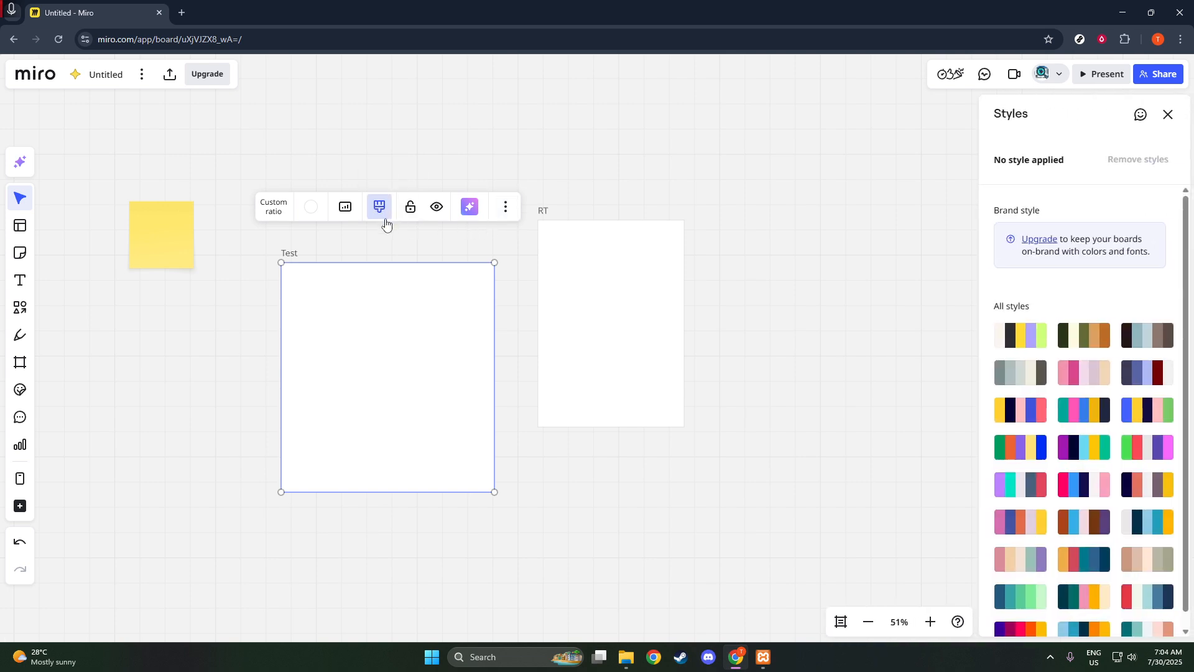
{"action": "left_click", "coordinate": [1030, 338]}
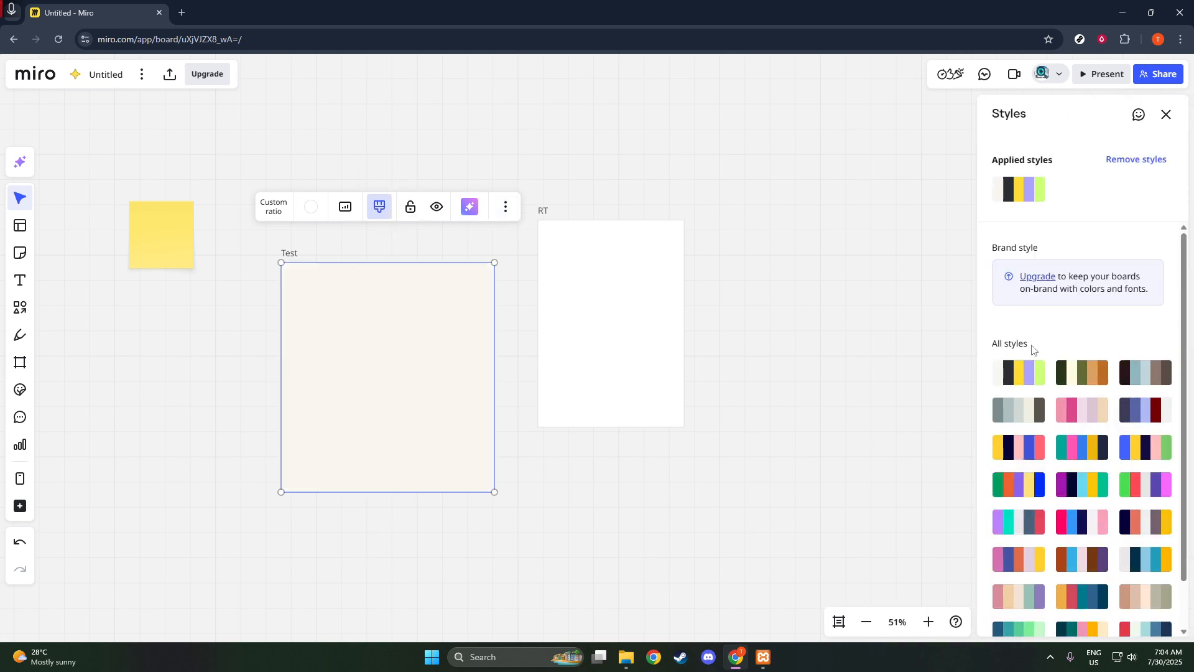
{"action": "left_click", "coordinate": [1014, 188]}
{"action": "left_click", "coordinate": [1014, 188]}
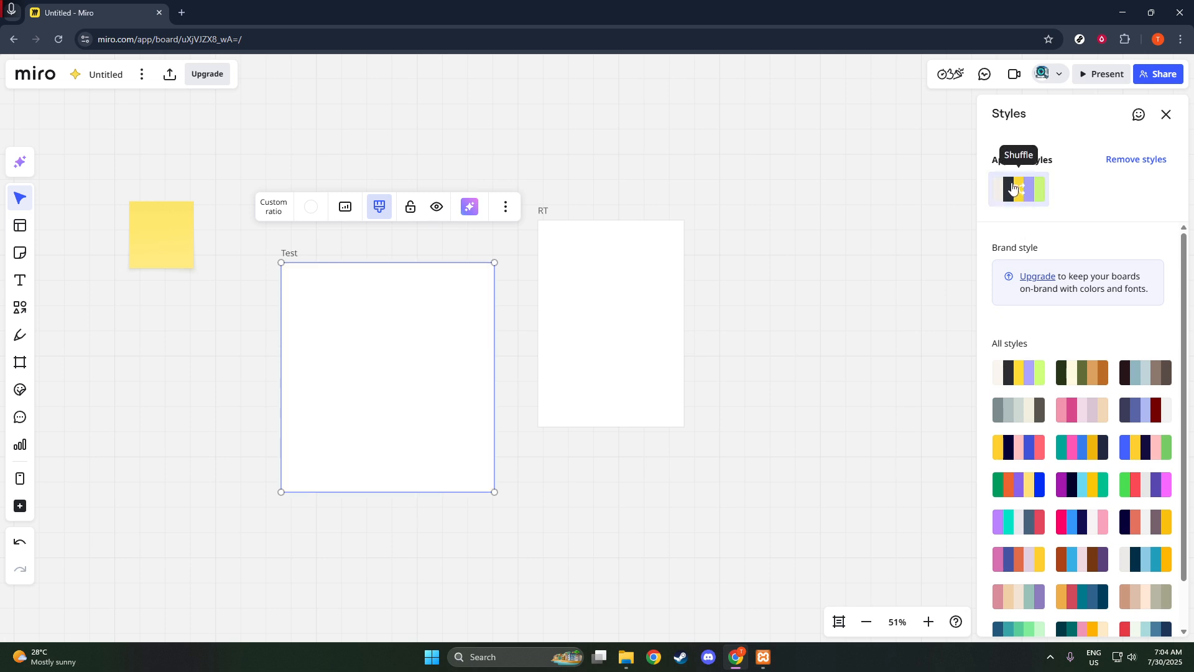
{"action": "left_click", "coordinate": [1014, 189]}
{"action": "left_click", "coordinate": [1014, 189]}
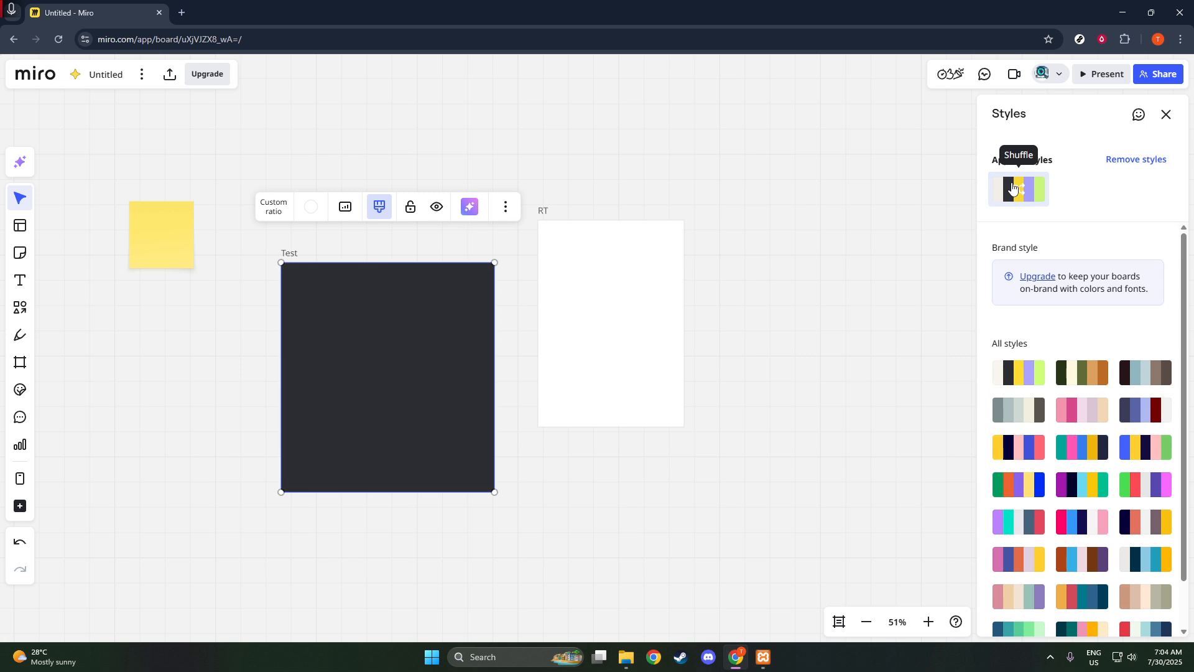